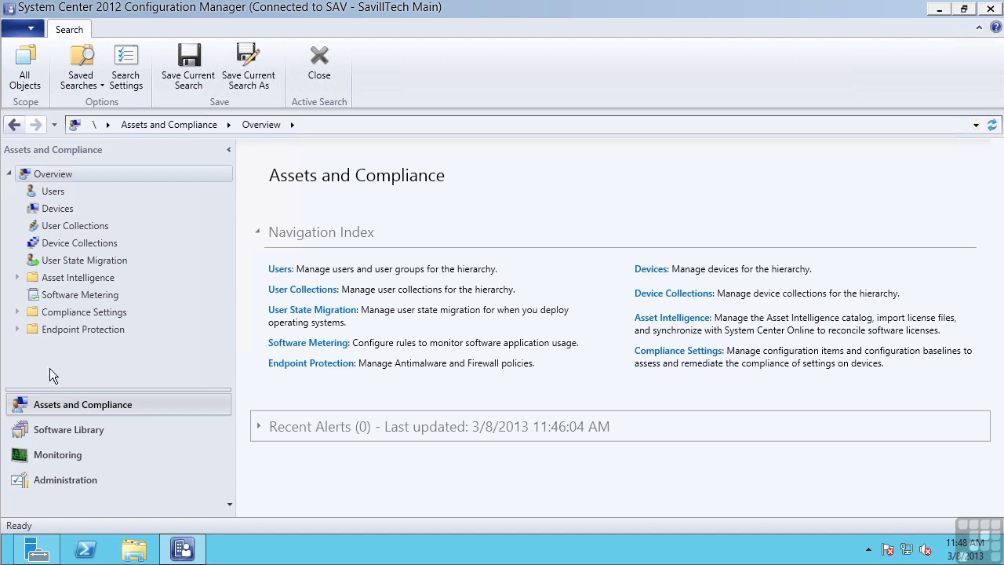
View the Registry Checks configuration item's properties under Compliance Settings, then cancel unchanged
{"action": "left_click", "coordinate": [17, 312]}
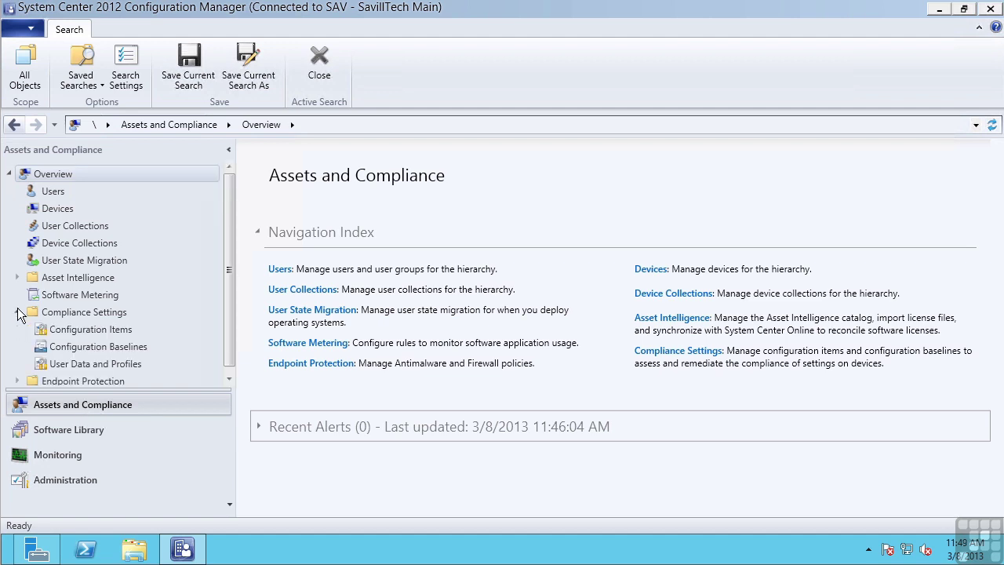
{"action": "left_click", "coordinate": [110, 330]}
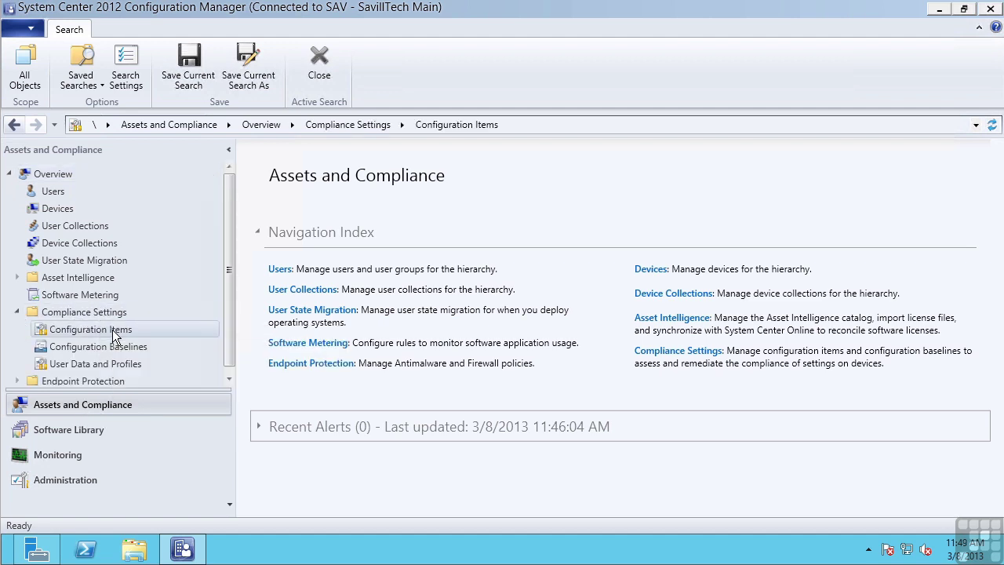
{"action": "left_click", "coordinate": [307, 215]}
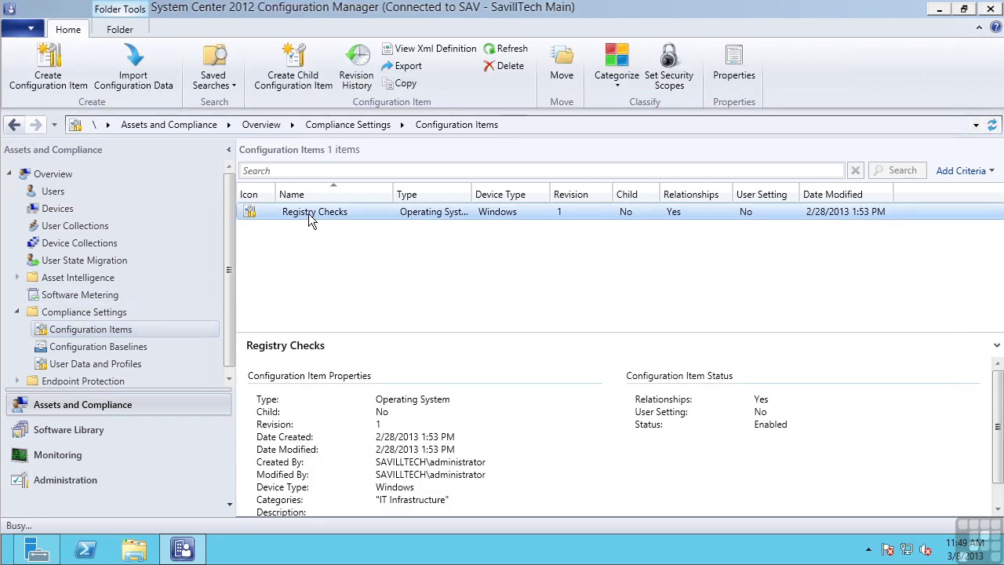
{"action": "double_click", "coordinate": [354, 211]}
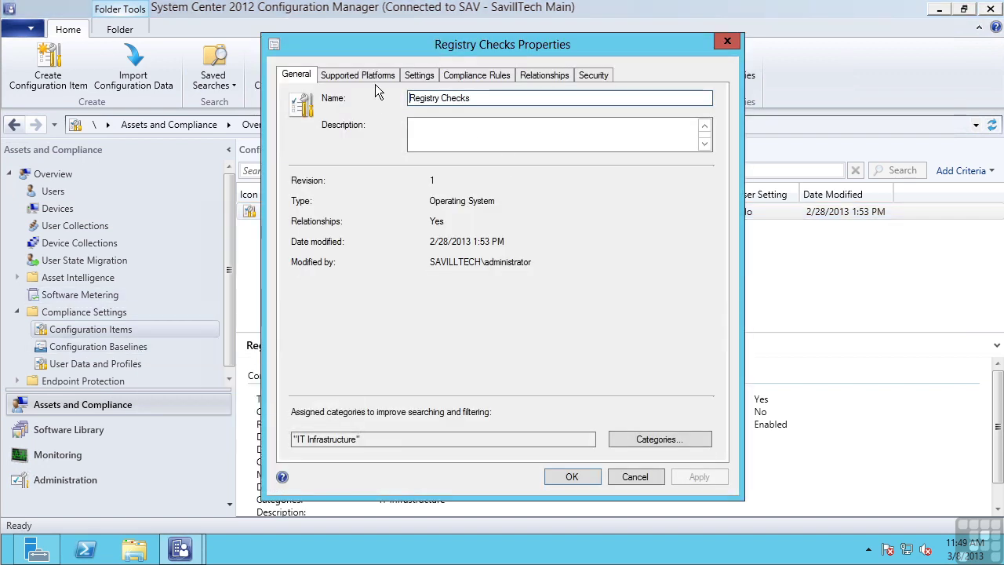
{"action": "left_click", "coordinate": [635, 476]}
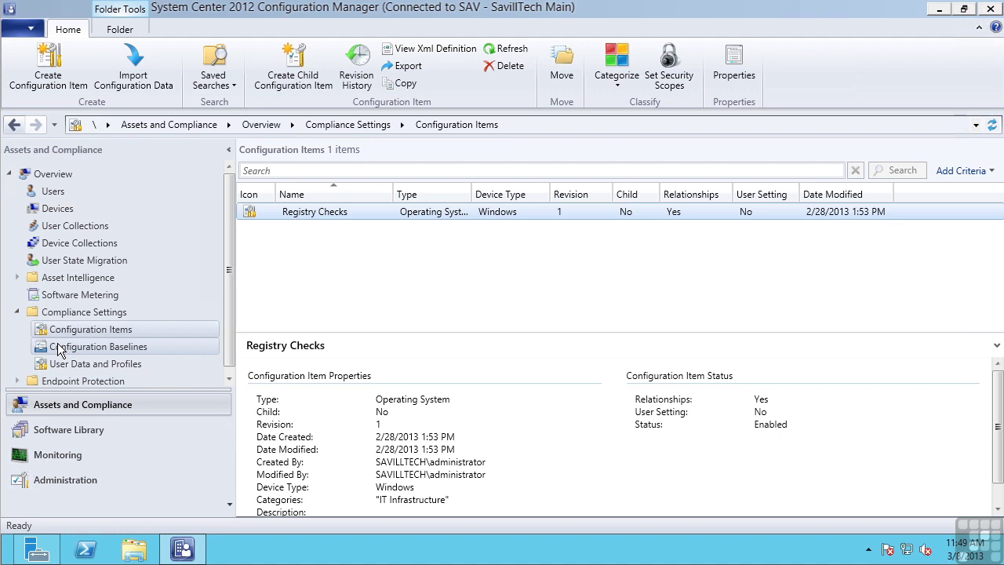
List All Software Updates in the Software Library workspace
{"action": "left_click", "coordinate": [95, 429]}
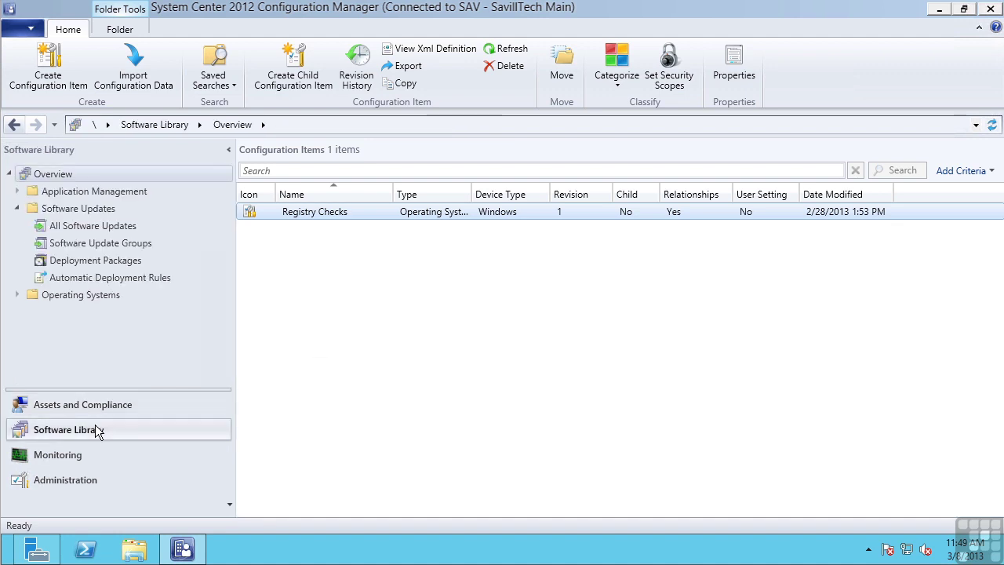
{"action": "left_click", "coordinate": [117, 226]}
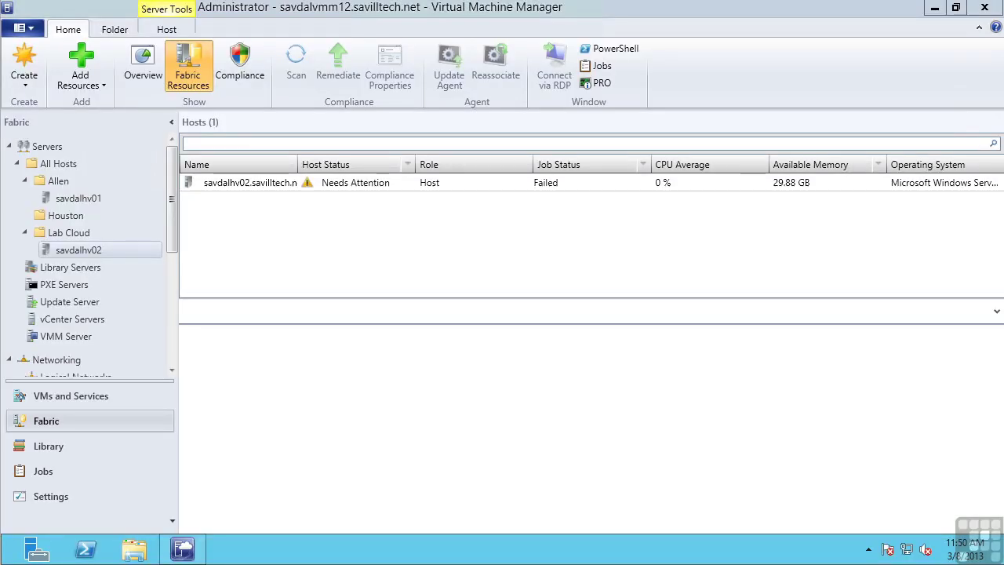
Review host savdalhv01, the storage providers, then Gold, Platinum, Silver and Tin classifications
{"action": "left_click", "coordinate": [91, 201]}
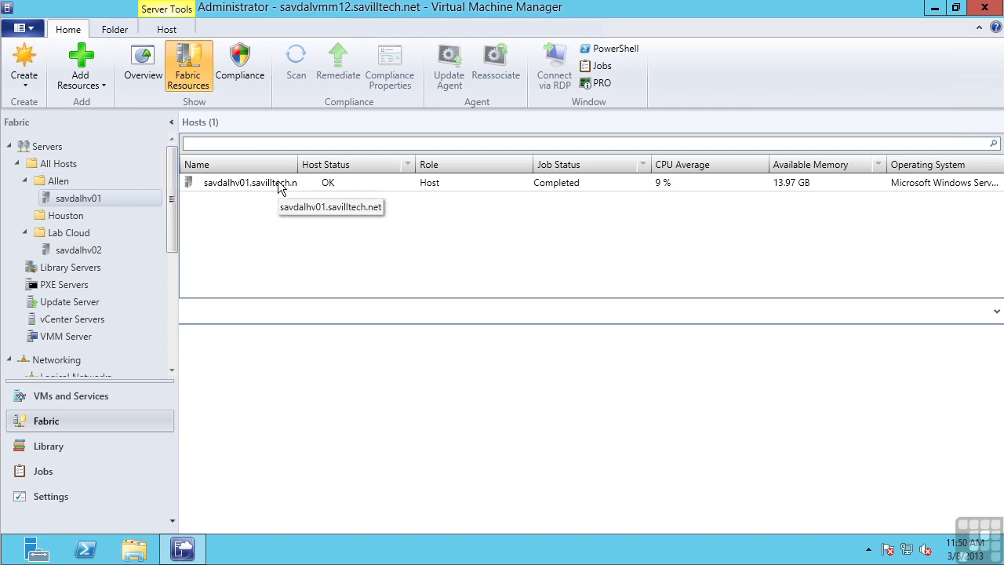
{"action": "scroll", "coordinate": [162, 345], "scroll_direction": "down", "scroll_amount": 5}
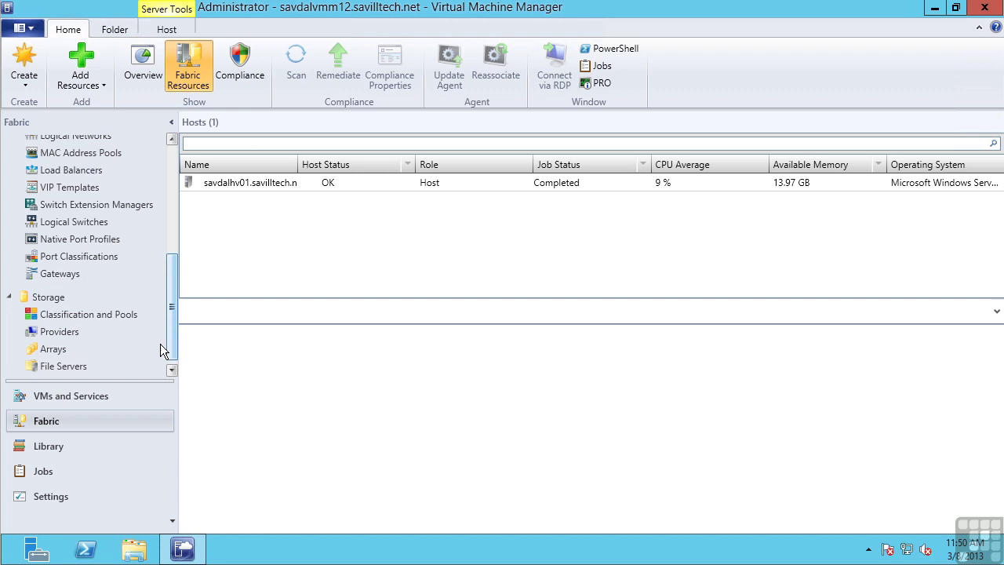
{"action": "left_click", "coordinate": [48, 330]}
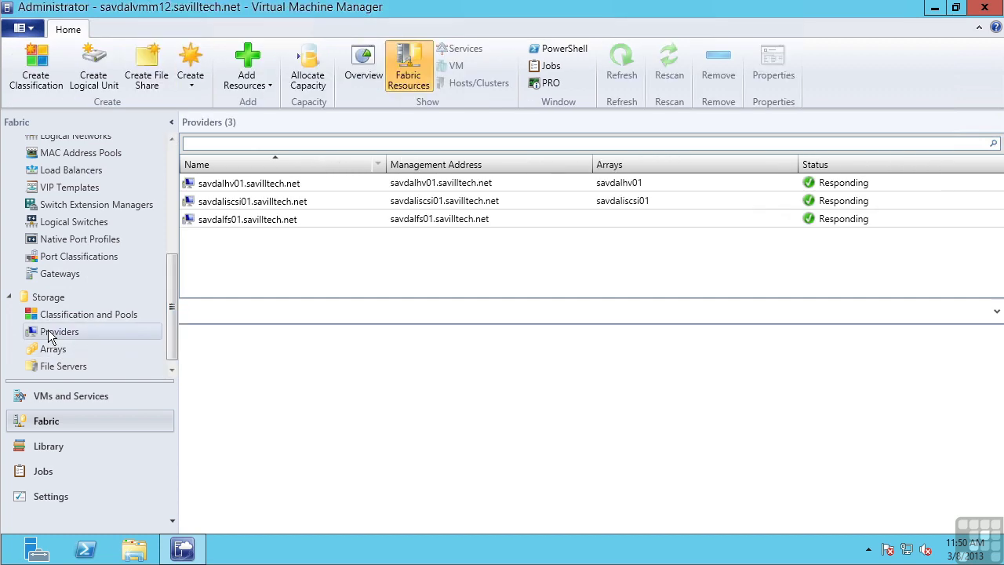
{"action": "left_click", "coordinate": [66, 315]}
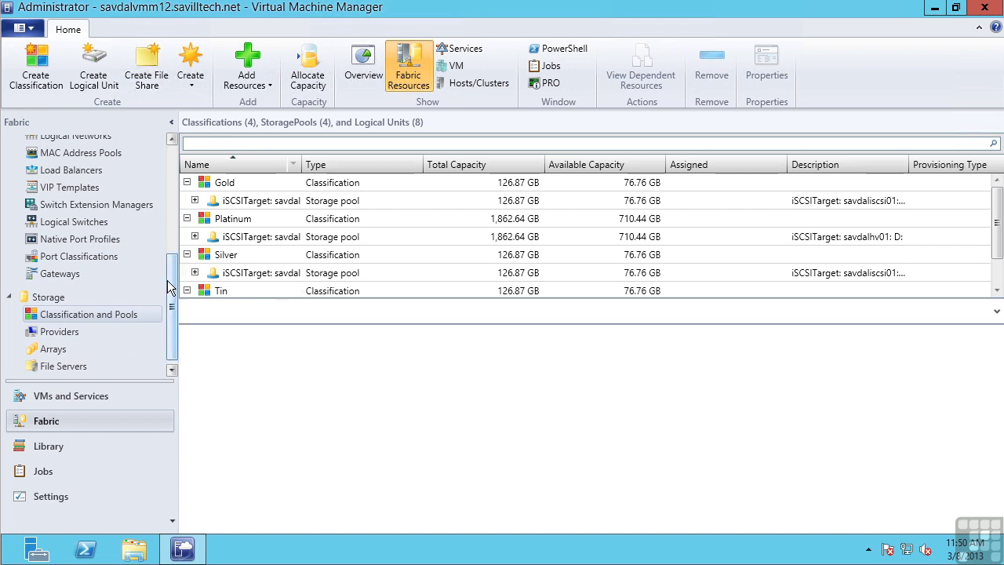
{"action": "left_click_drag", "start_coordinate": [171, 287], "coordinate": [177, 185]}
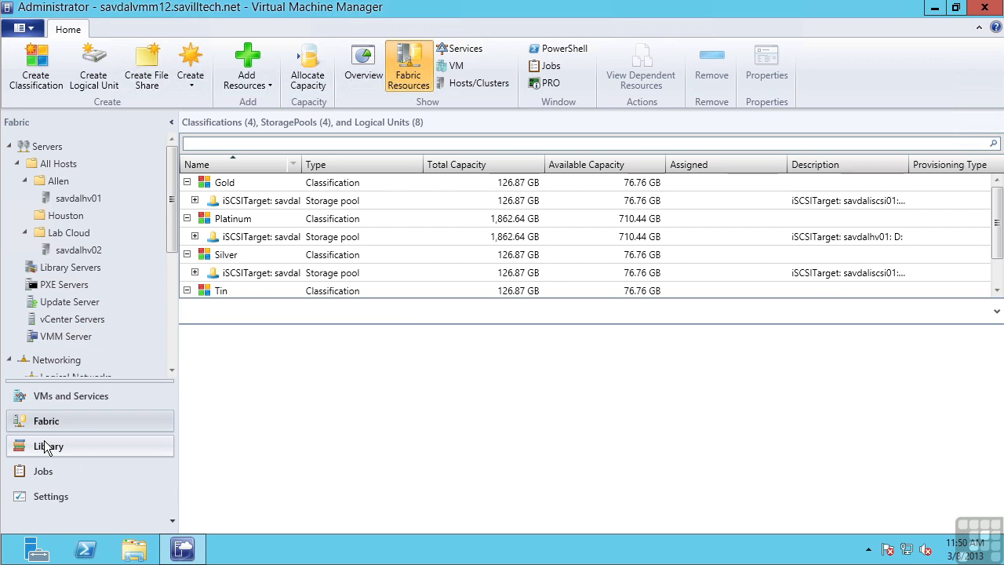
Open Test Cloud's properties from the VMs and Services workspace
{"action": "left_click", "coordinate": [63, 393]}
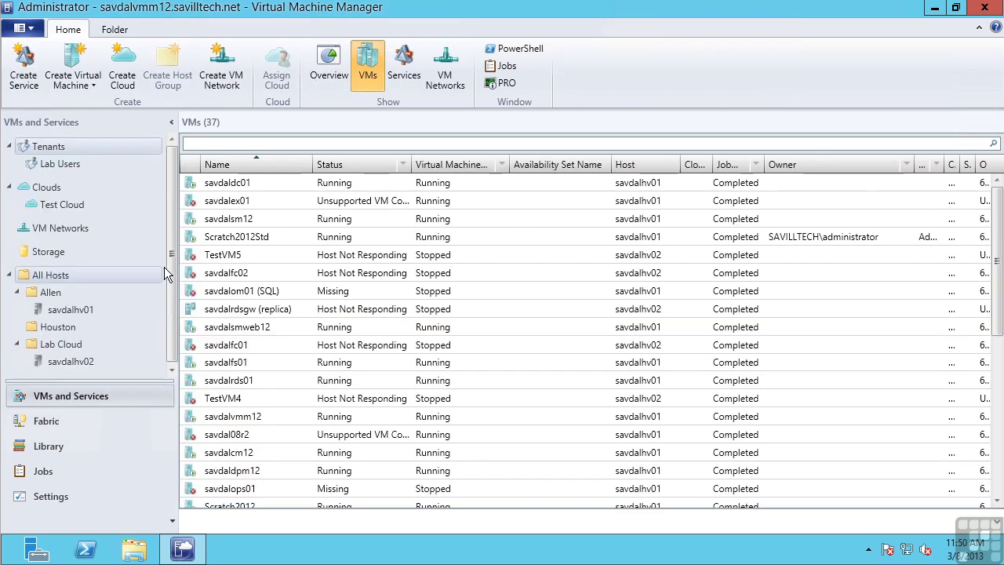
{"action": "right_click", "coordinate": [64, 205]}
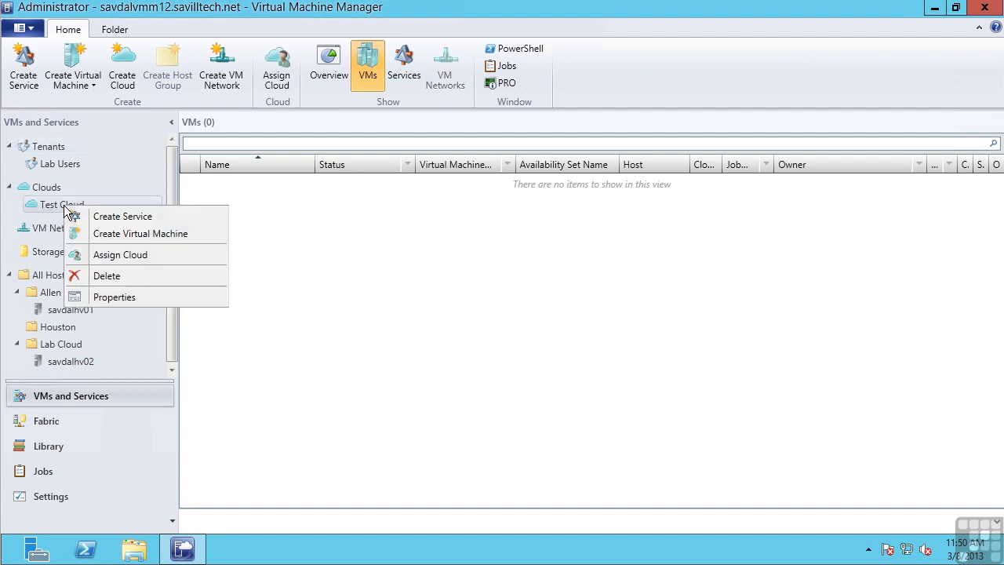
{"action": "left_click", "coordinate": [111, 291]}
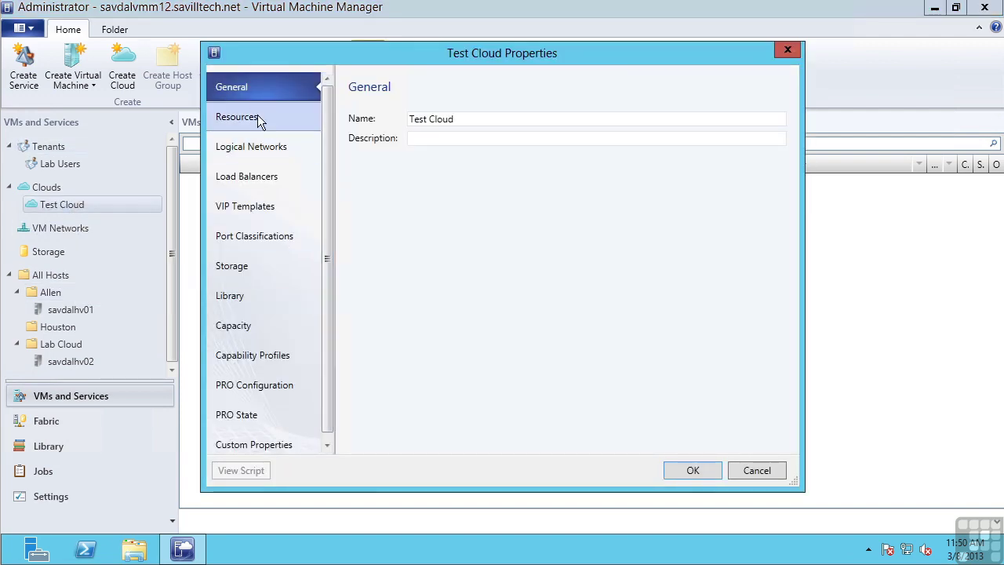
Review Test Cloud's host groups, logical networks, storage and capacity quotas, then cancel
{"action": "left_click", "coordinate": [257, 116]}
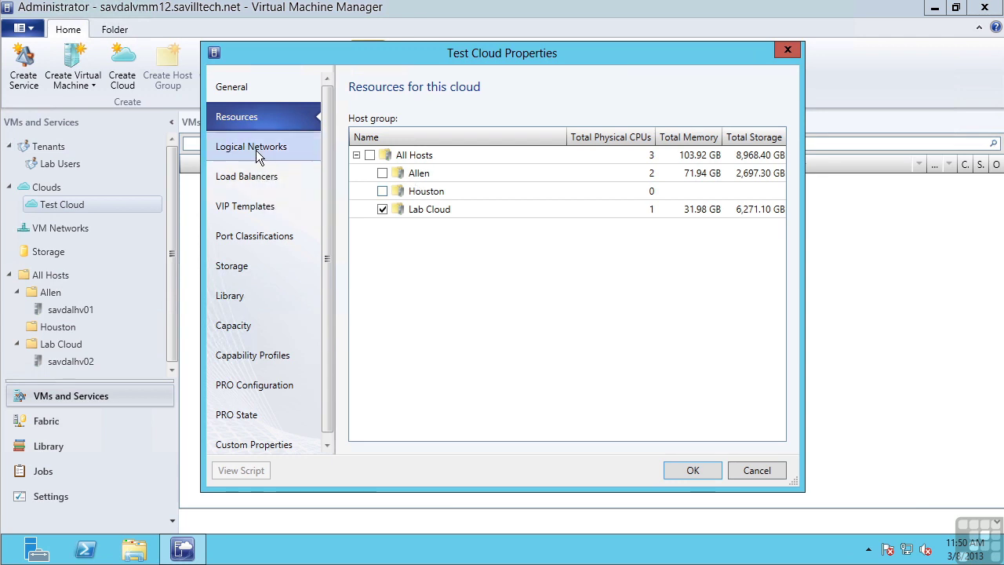
{"action": "left_click", "coordinate": [258, 151]}
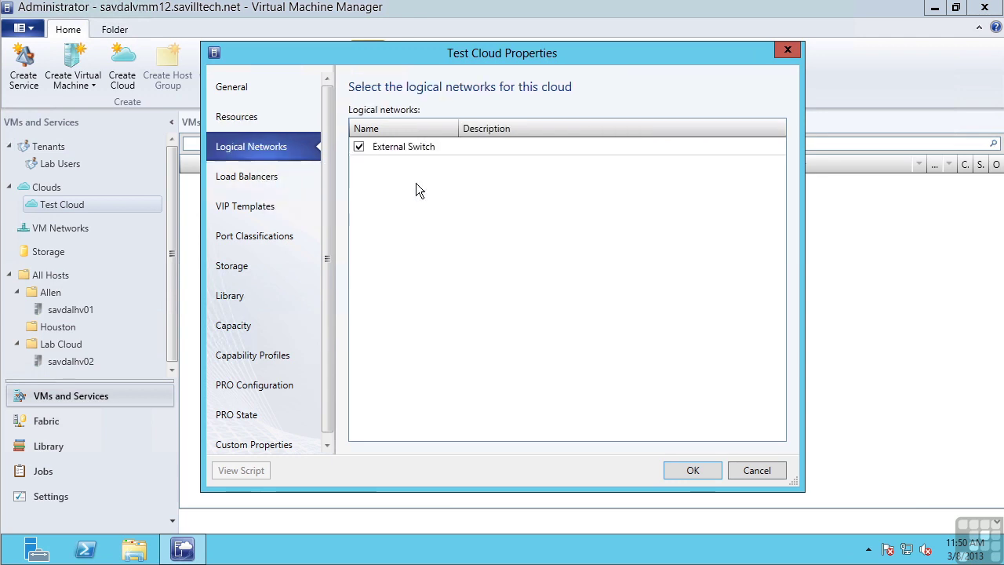
{"action": "left_click", "coordinate": [254, 268]}
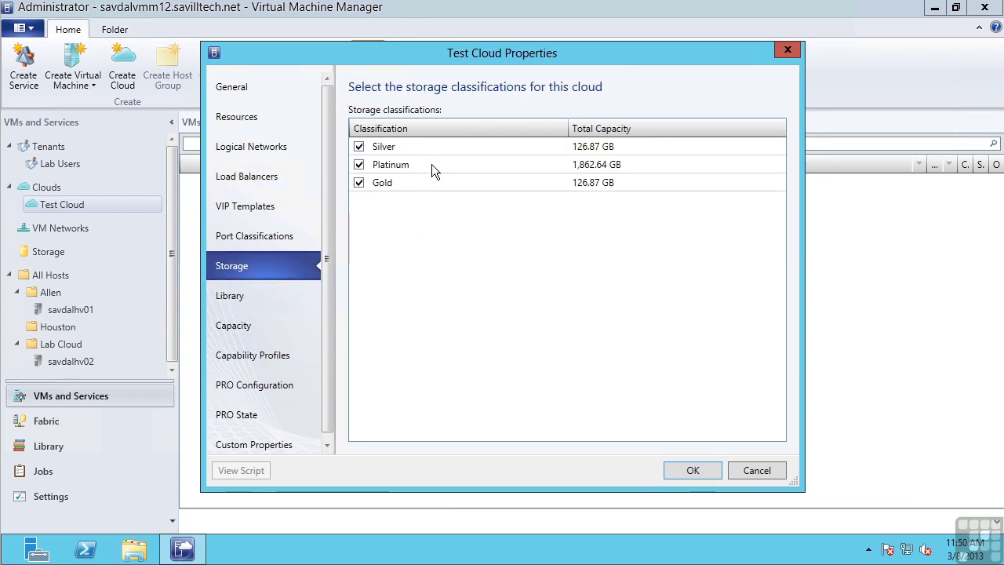
{"action": "left_click", "coordinate": [240, 332]}
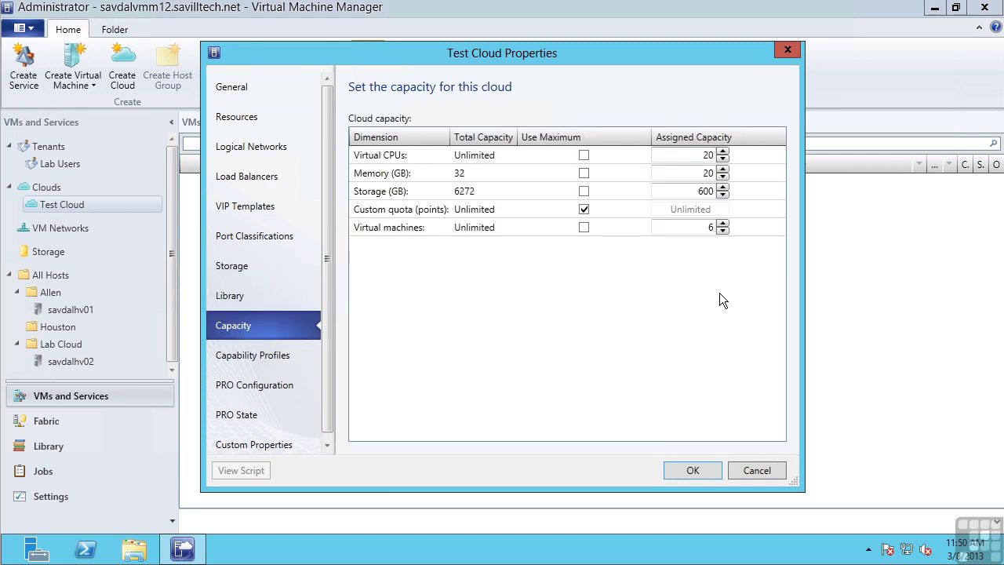
{"action": "left_click", "coordinate": [756, 471]}
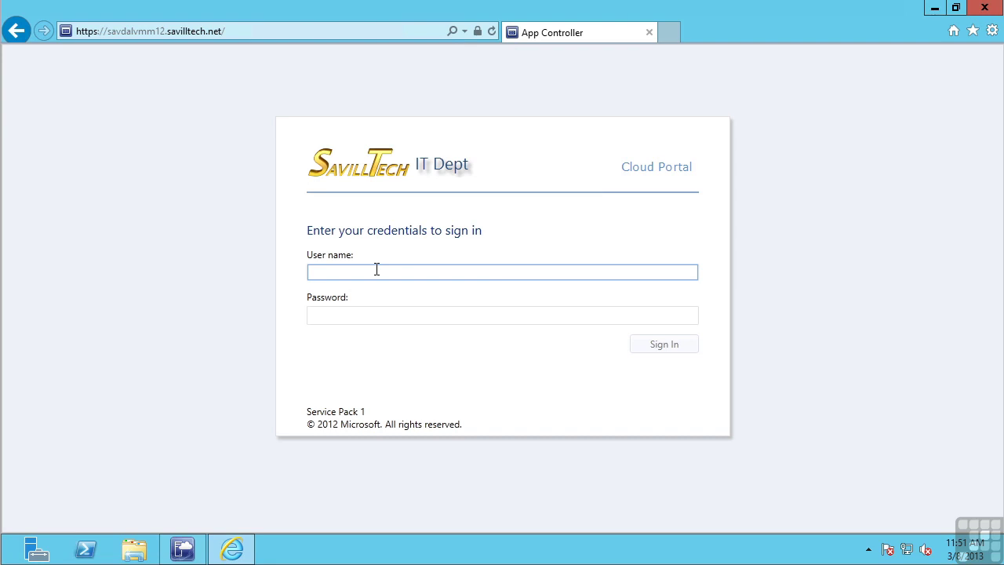
Sign in to the Cloud Portal with the domain user name and account password
{"action": "type", "text": "savilltech\\john"}
{"action": "key", "text": "Tab"}
{"action": "type", "text": "P"}
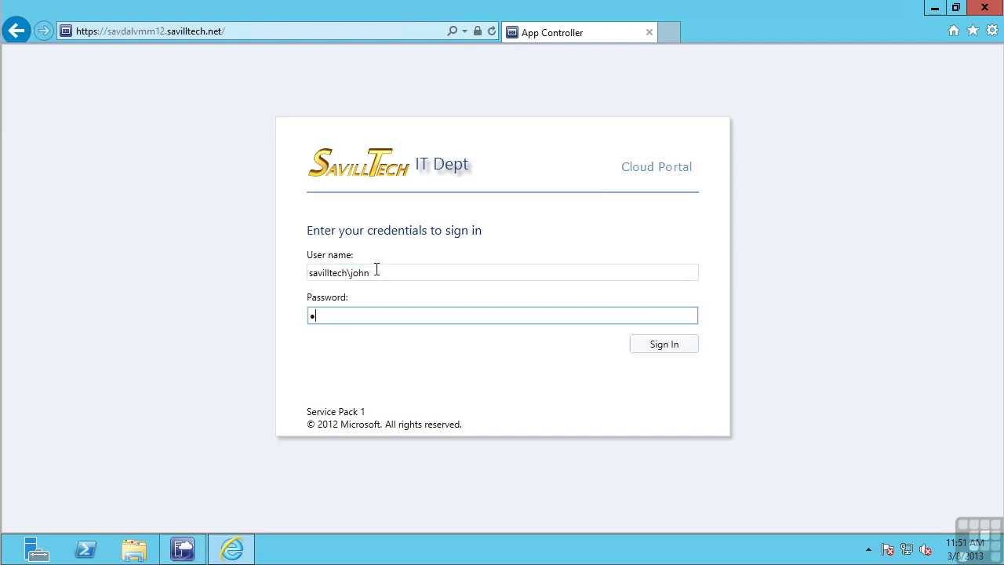
{"action": "type", "text": "a55word"}
{"action": "key", "text": "Return"}
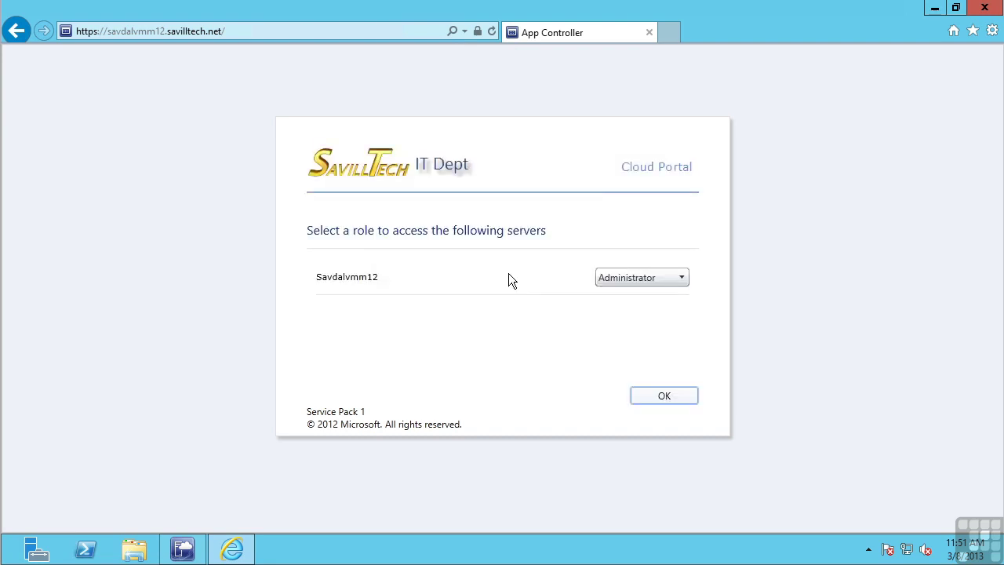
Choose the Lab Users role instead of Administrator and confirm sign-in
{"action": "left_click", "coordinate": [669, 279]}
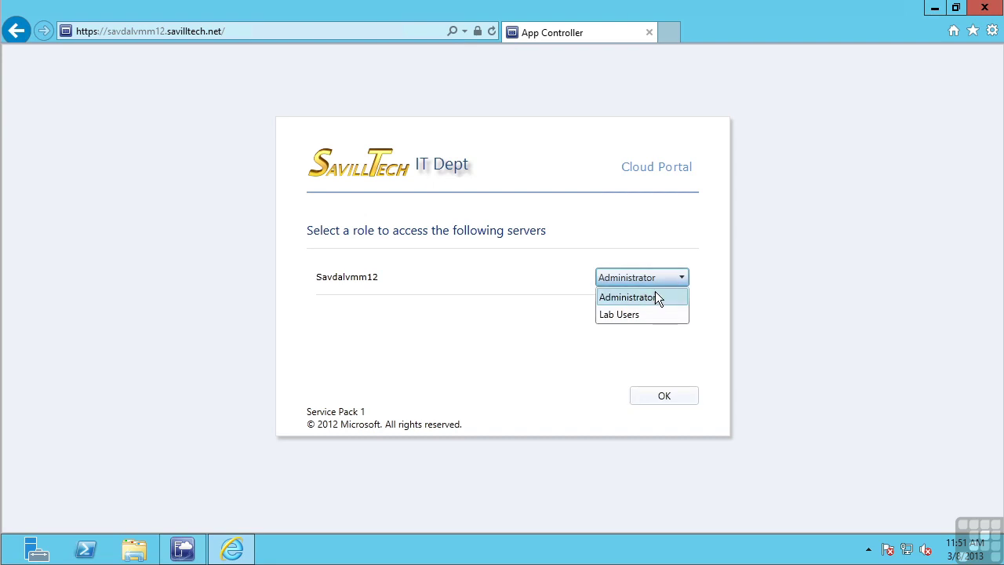
{"action": "left_click", "coordinate": [629, 315]}
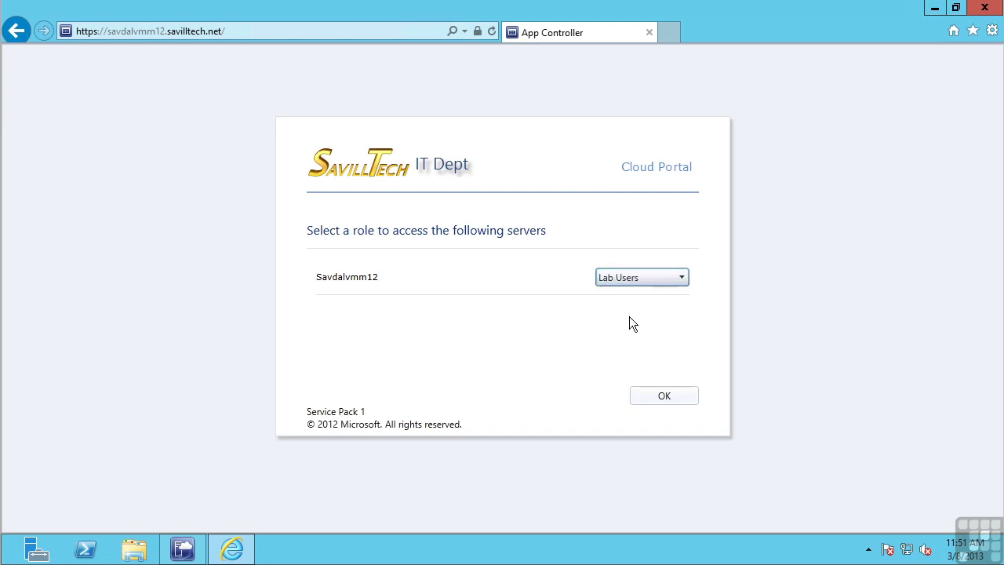
{"action": "left_click", "coordinate": [653, 398]}
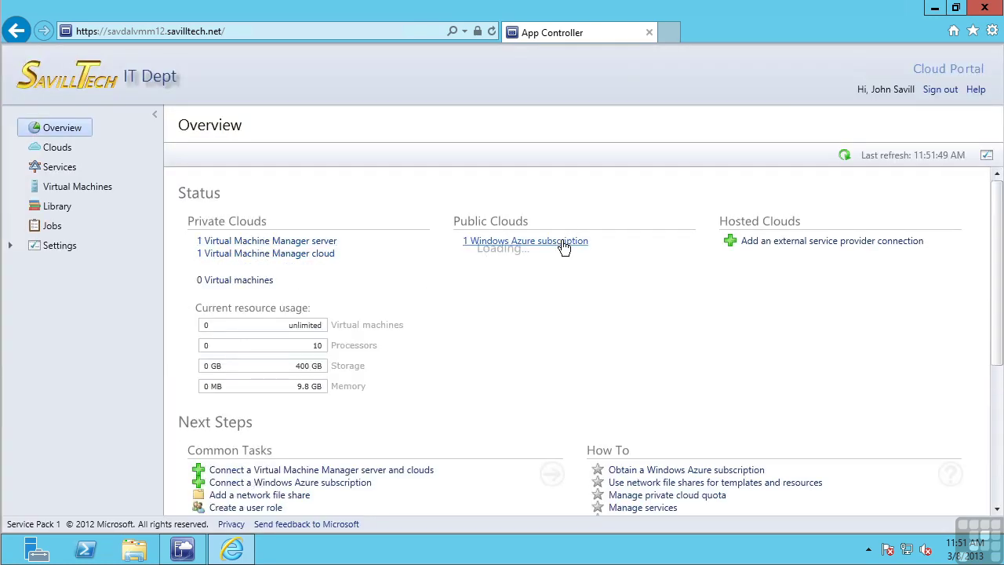
Attempt deploying the LOB App 1 template to Test Cloud, hit the quota limit, and cancel
{"action": "left_click", "coordinate": [57, 147]}
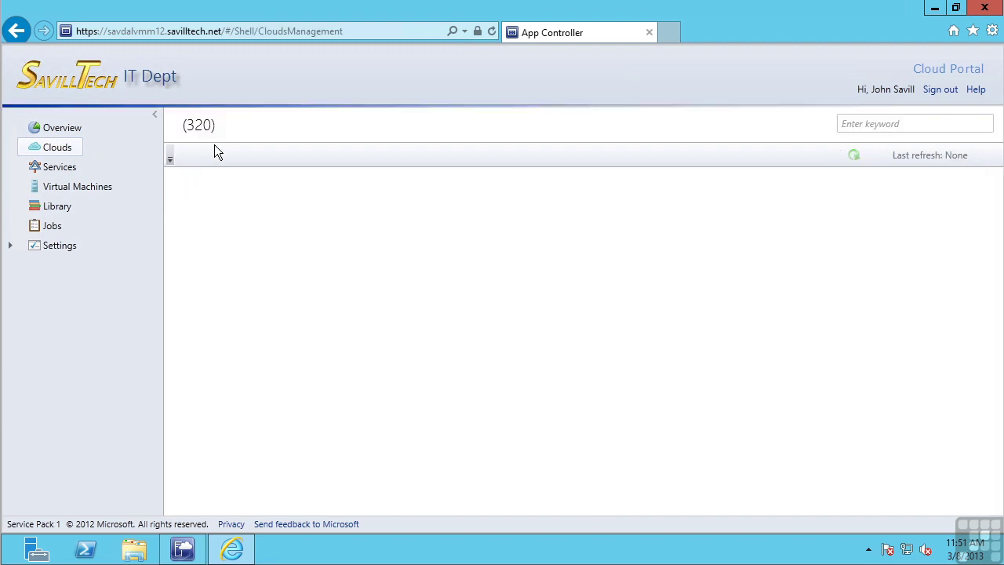
{"action": "left_click", "coordinate": [252, 156]}
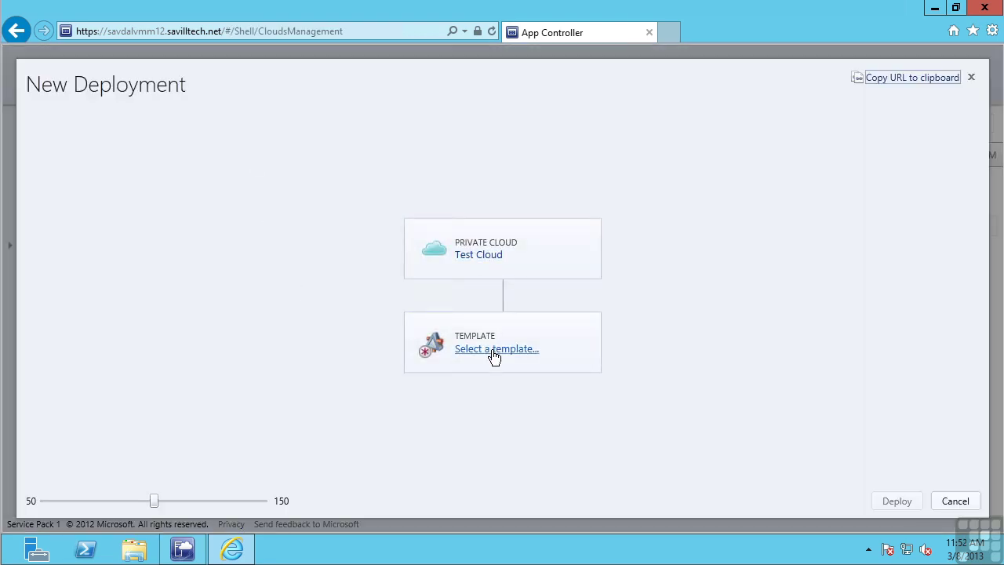
{"action": "left_click", "coordinate": [494, 350]}
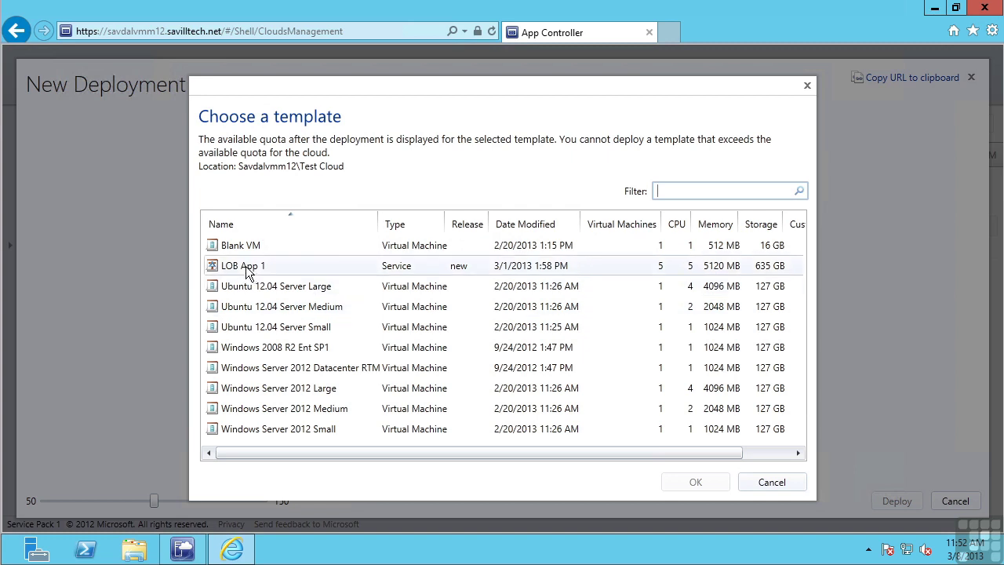
{"action": "left_click", "coordinate": [245, 268]}
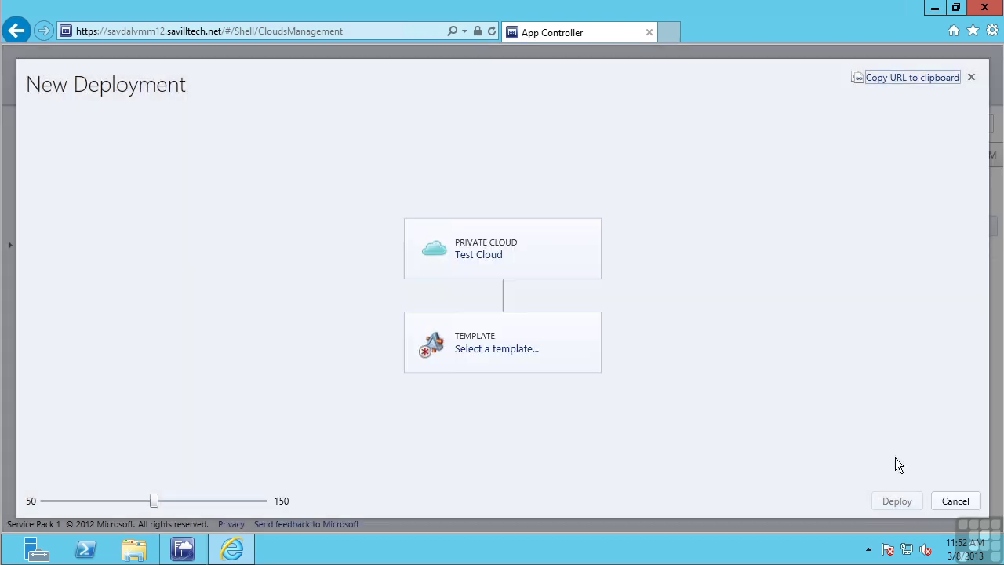
{"action": "left_click", "coordinate": [958, 501]}
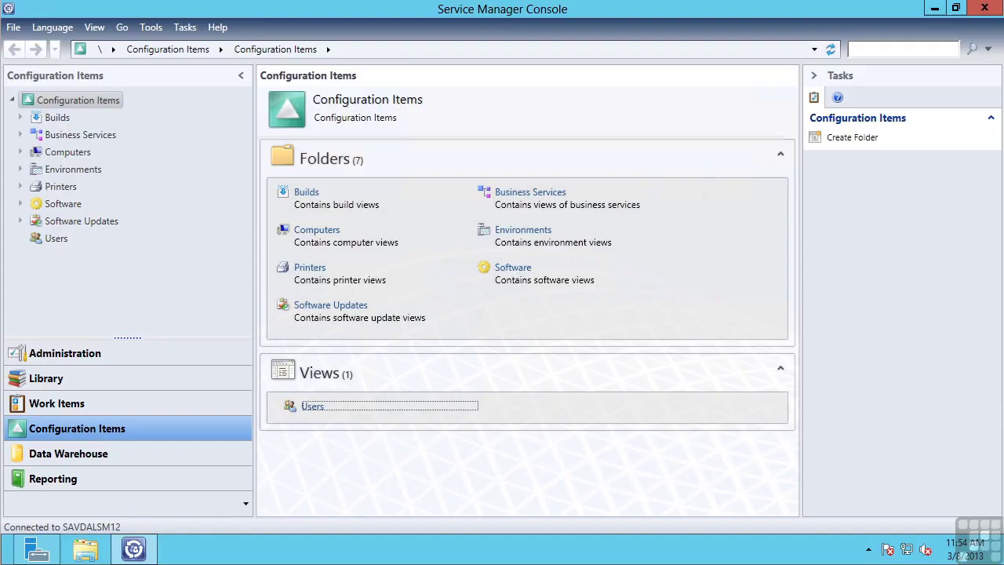
Show the six connectors under Administration and select the Orchestrator connector
{"action": "left_click", "coordinate": [69, 355]}
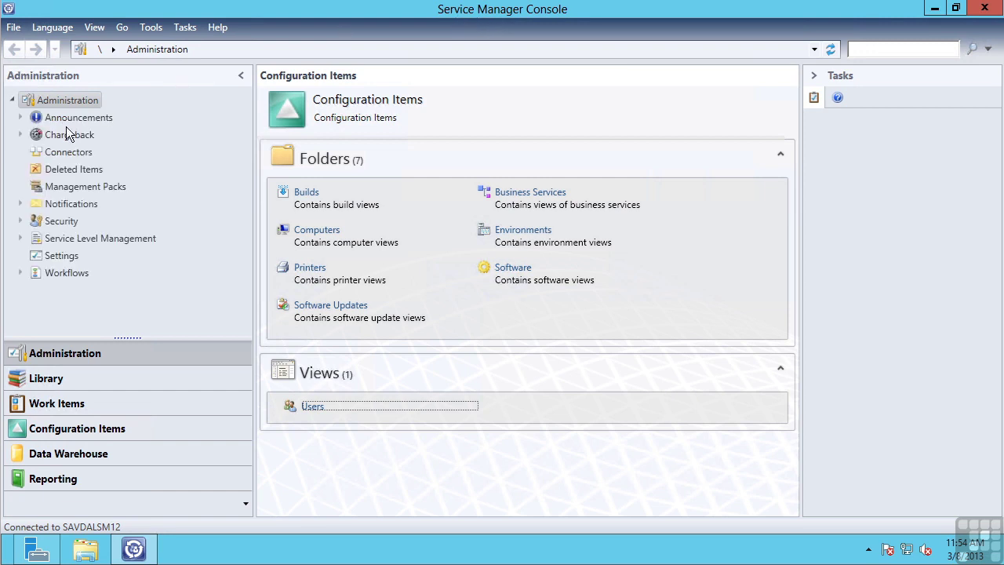
{"action": "left_click", "coordinate": [55, 154]}
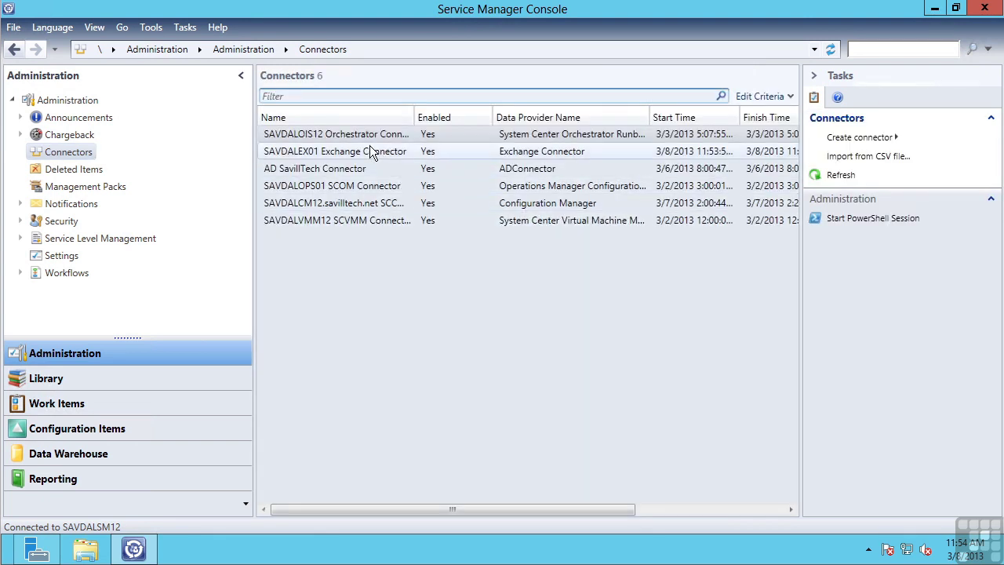
{"action": "left_click", "coordinate": [381, 133]}
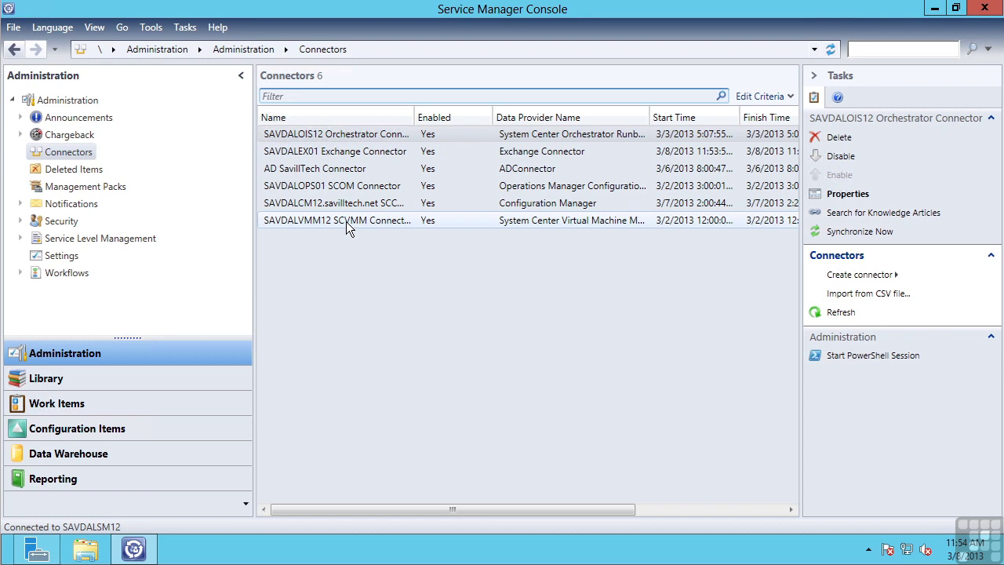
Expand Service Catalog in the Library to reveal Request Offerings and Service Offerings
{"action": "left_click", "coordinate": [85, 404]}
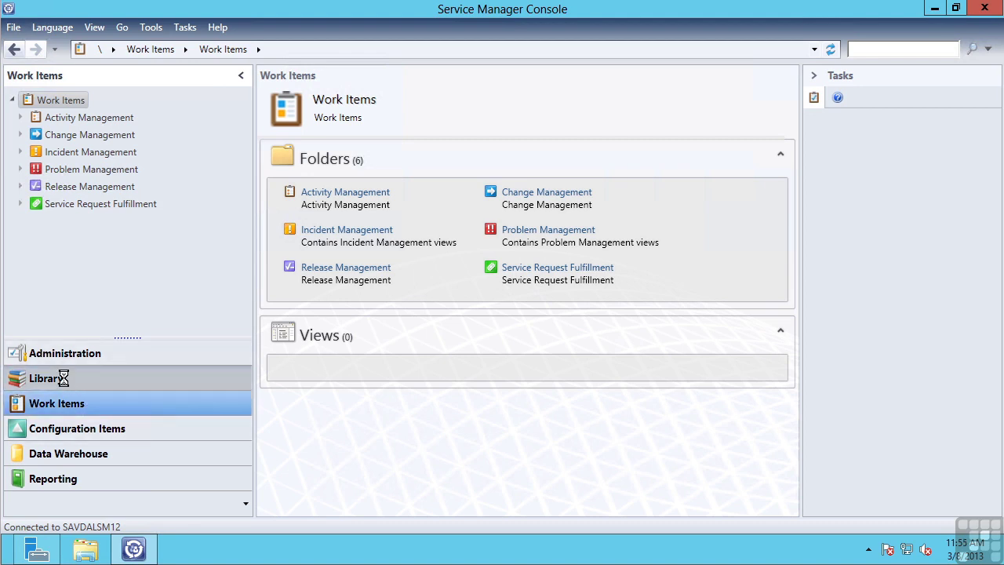
{"action": "left_click", "coordinate": [64, 377]}
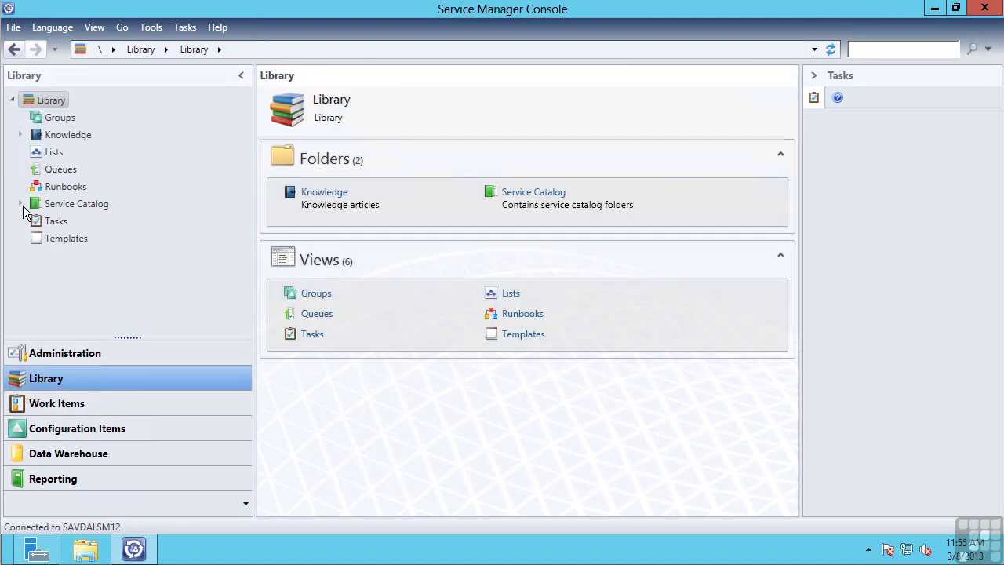
{"action": "left_click", "coordinate": [21, 204]}
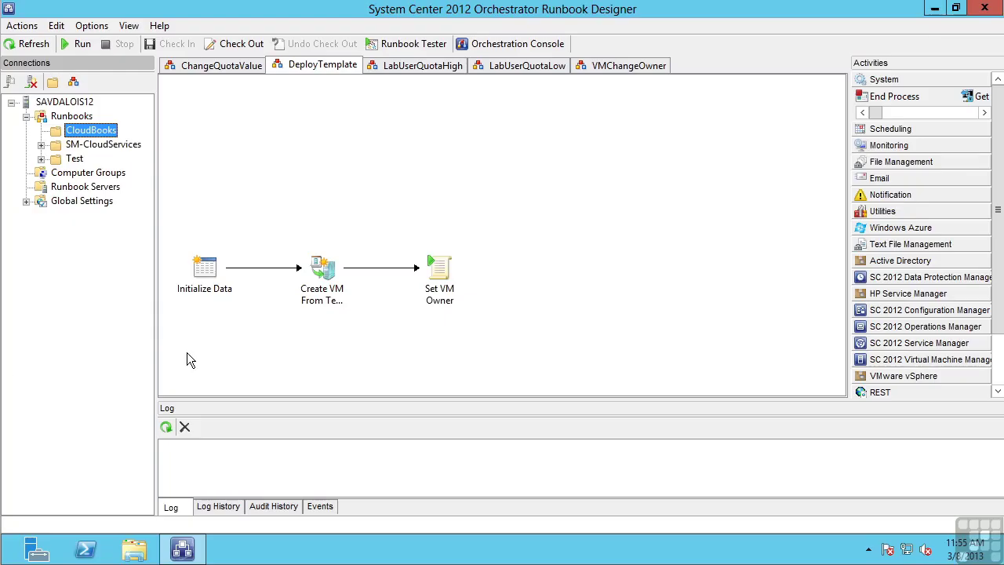
Undock the Activities pane into an enlarged floating window
{"action": "left_click", "coordinate": [999, 149]}
{"action": "left_click_drag", "start_coordinate": [999, 149], "coordinate": [957, 337]}
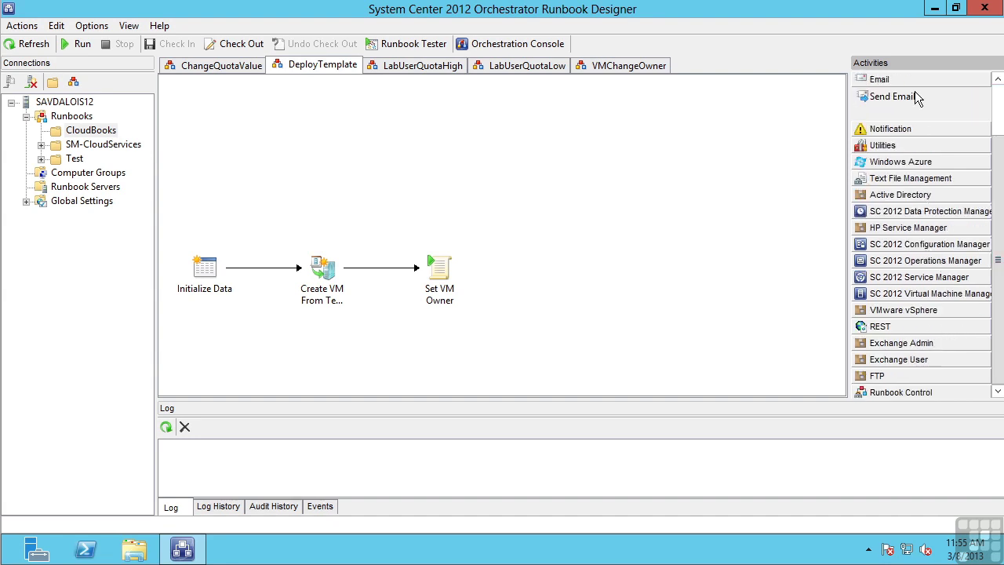
{"action": "left_click_drag", "start_coordinate": [918, 59], "coordinate": [792, 63]}
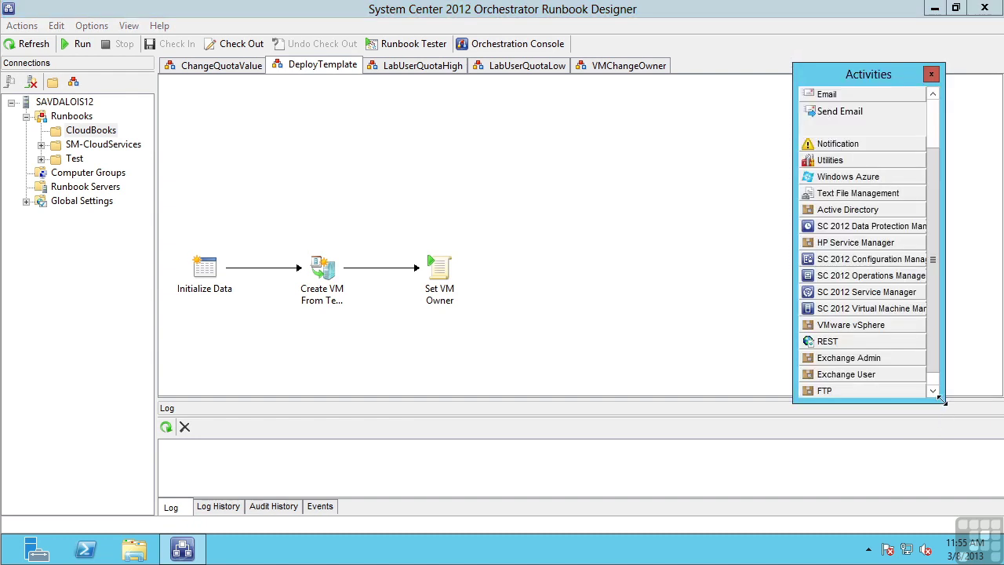
{"action": "left_click_drag", "start_coordinate": [941, 400], "coordinate": [996, 513]}
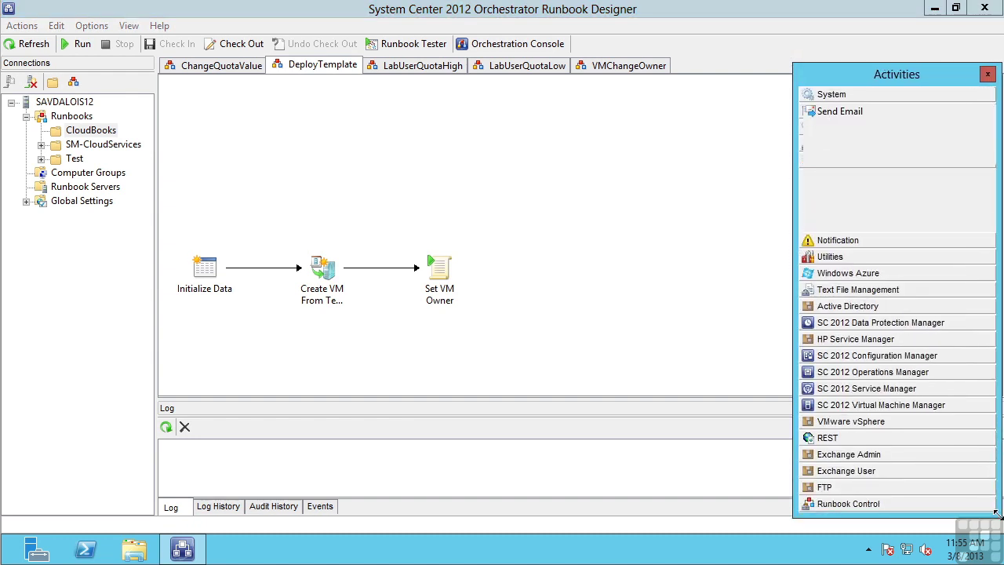
Expand the SC 2012 Virtual Machine Manager and System categories, selecting Run .Net Script and Run Program
{"action": "left_click", "coordinate": [858, 408]}
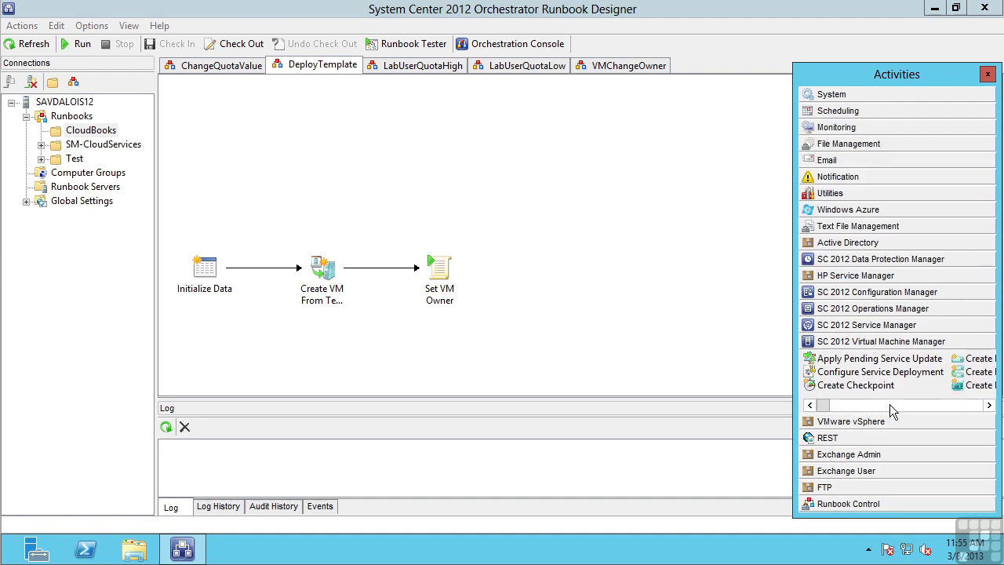
{"action": "left_click", "coordinate": [910, 406]}
{"action": "left_click", "coordinate": [931, 406]}
{"action": "left_click", "coordinate": [949, 405]}
{"action": "left_click", "coordinate": [957, 406]}
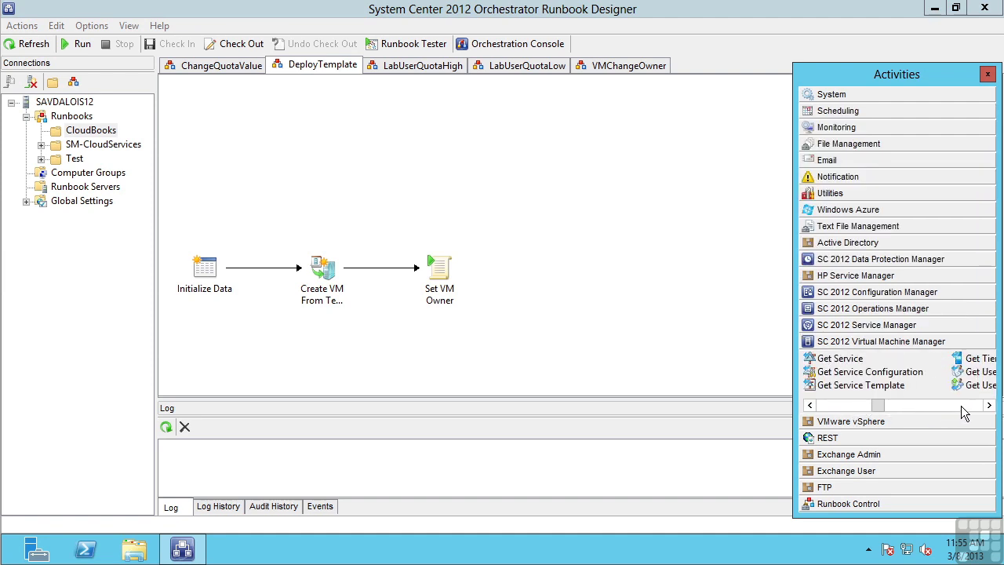
{"action": "left_click", "coordinate": [839, 94]}
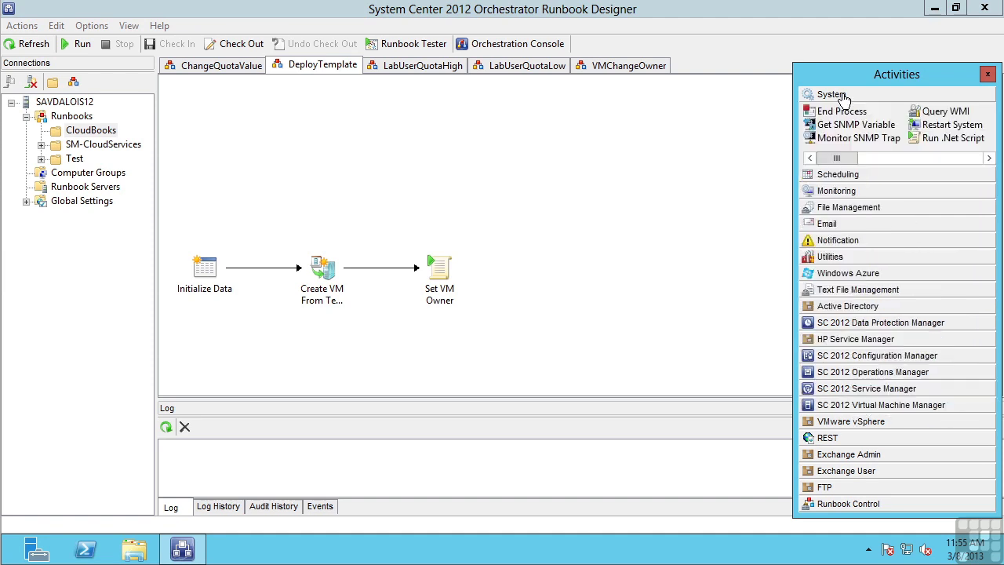
{"action": "left_click", "coordinate": [872, 161]}
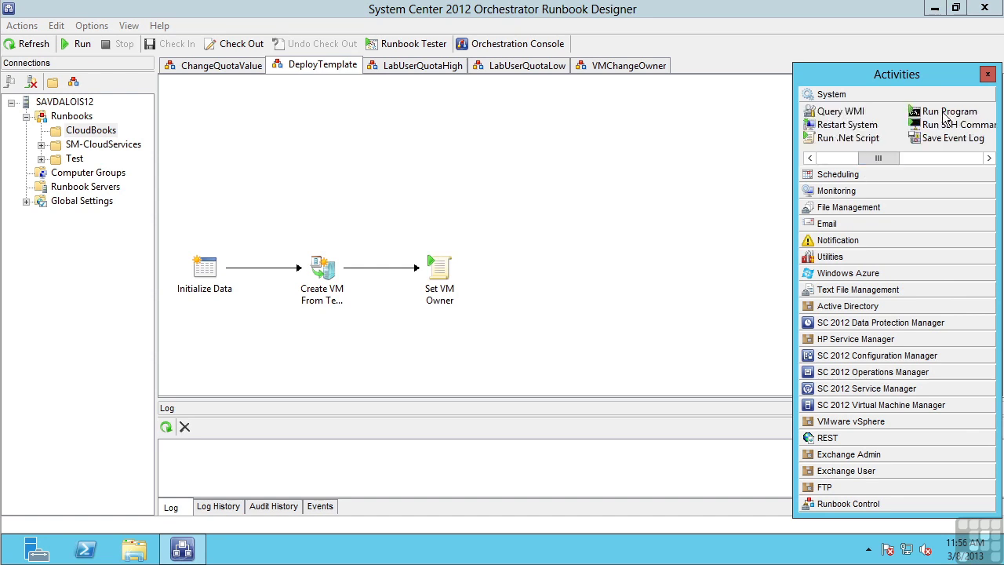
{"action": "left_click", "coordinate": [868, 140]}
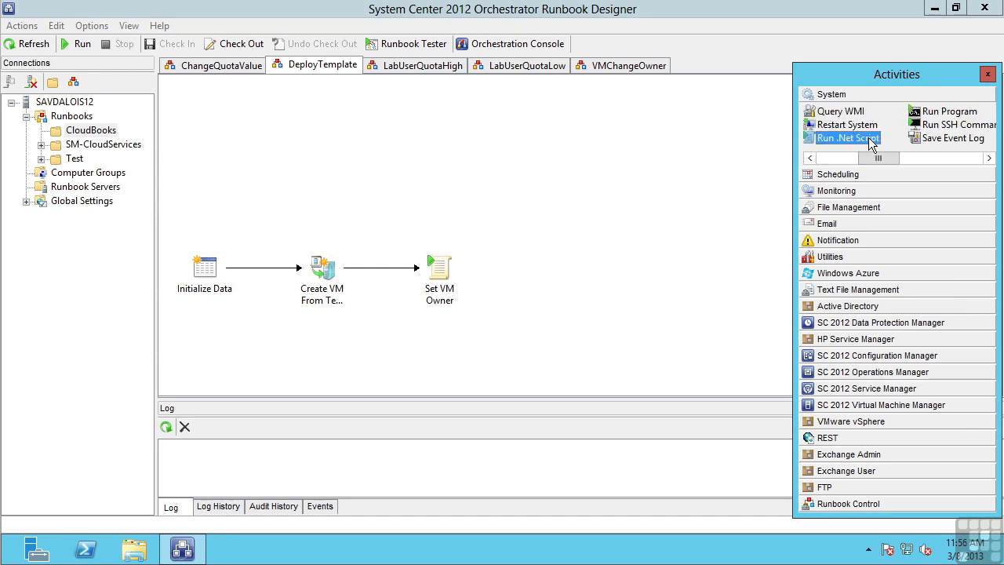
{"action": "left_click", "coordinate": [942, 115]}
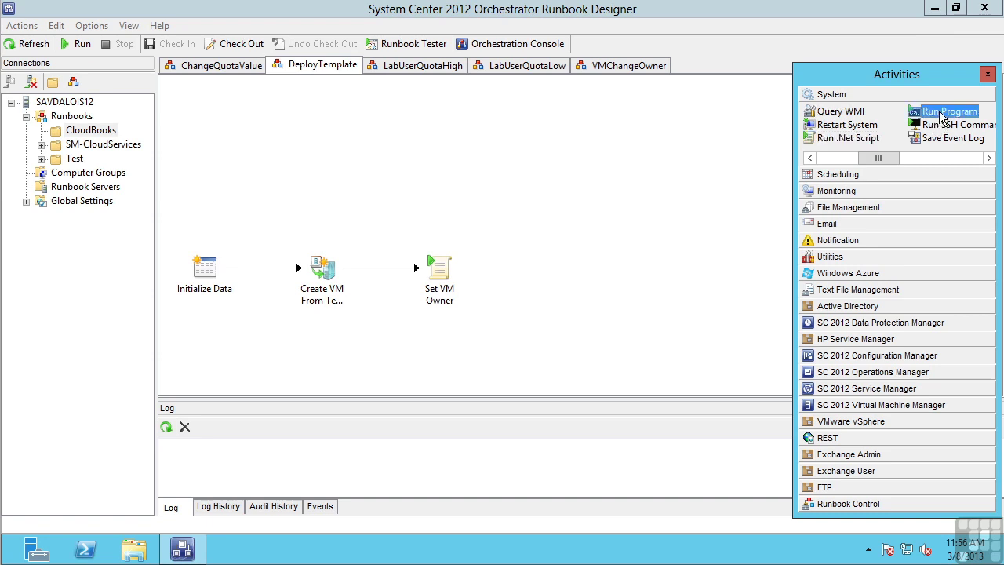